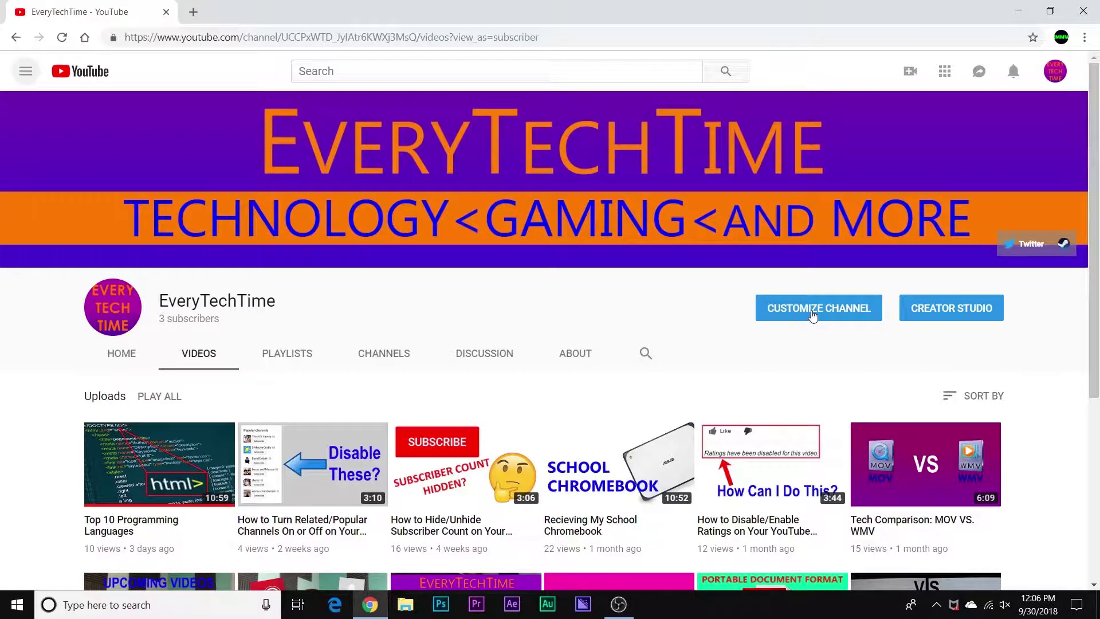
In the channel's customisation settings, switch off the Show discussion tab option.
{"action": "left_click", "coordinate": [813, 316]}
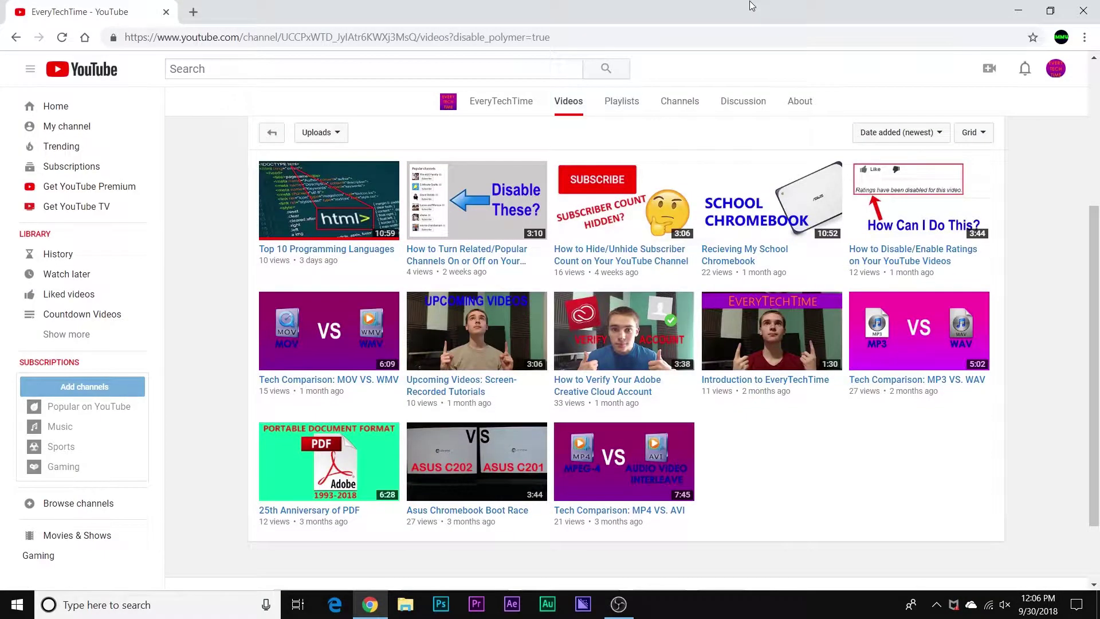
{"action": "scroll", "coordinate": [213, 337], "scroll_direction": "up", "scroll_amount": 3}
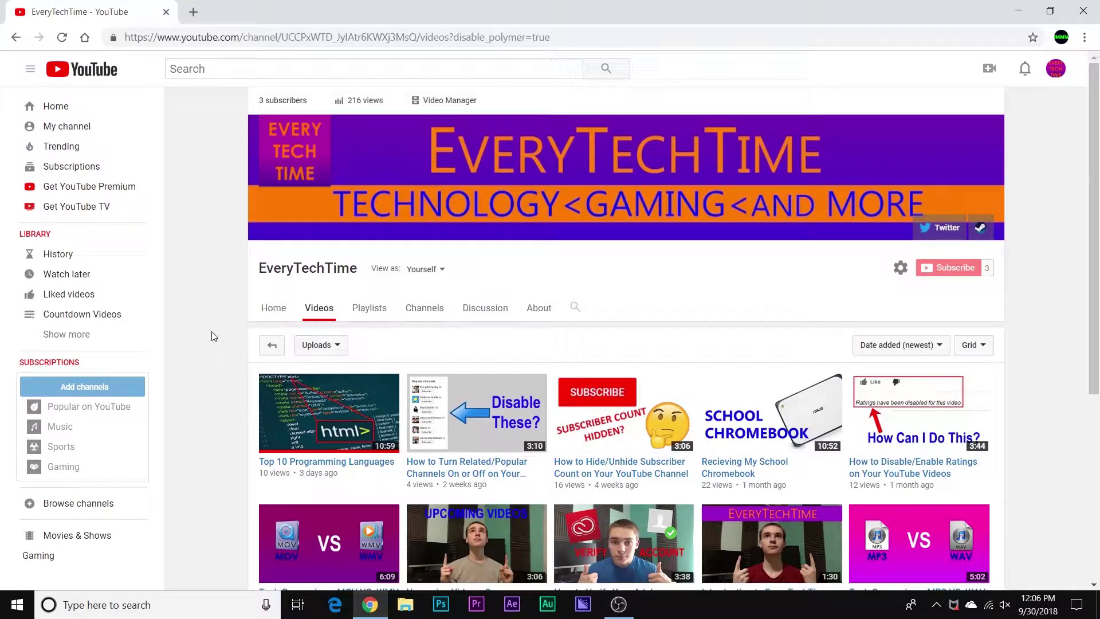
{"action": "left_click", "coordinate": [901, 269]}
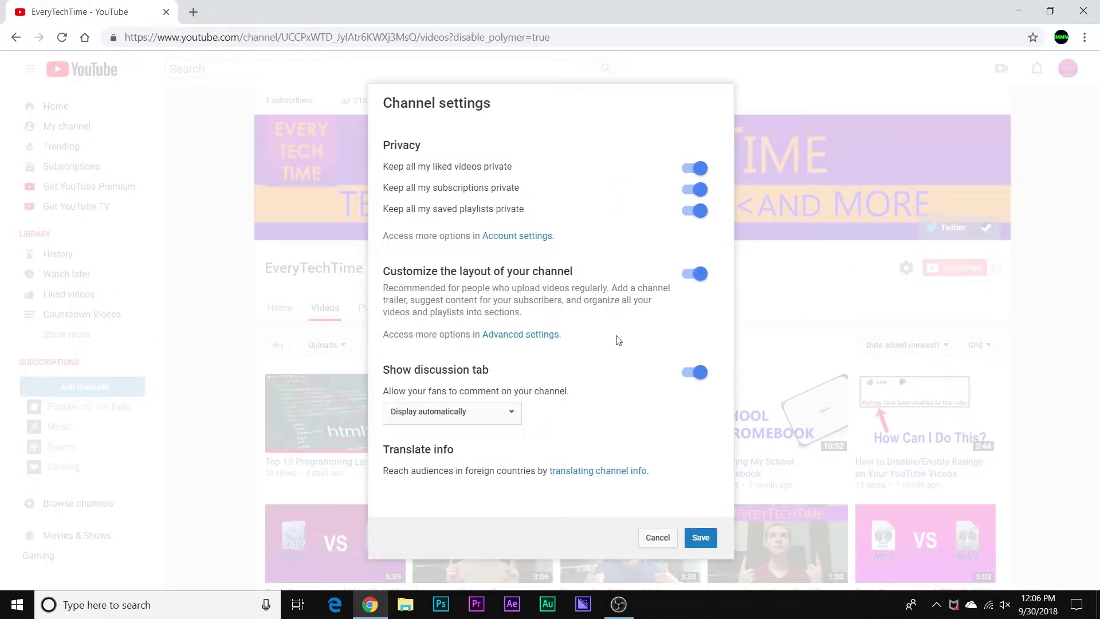
{"action": "left_click", "coordinate": [687, 376]}
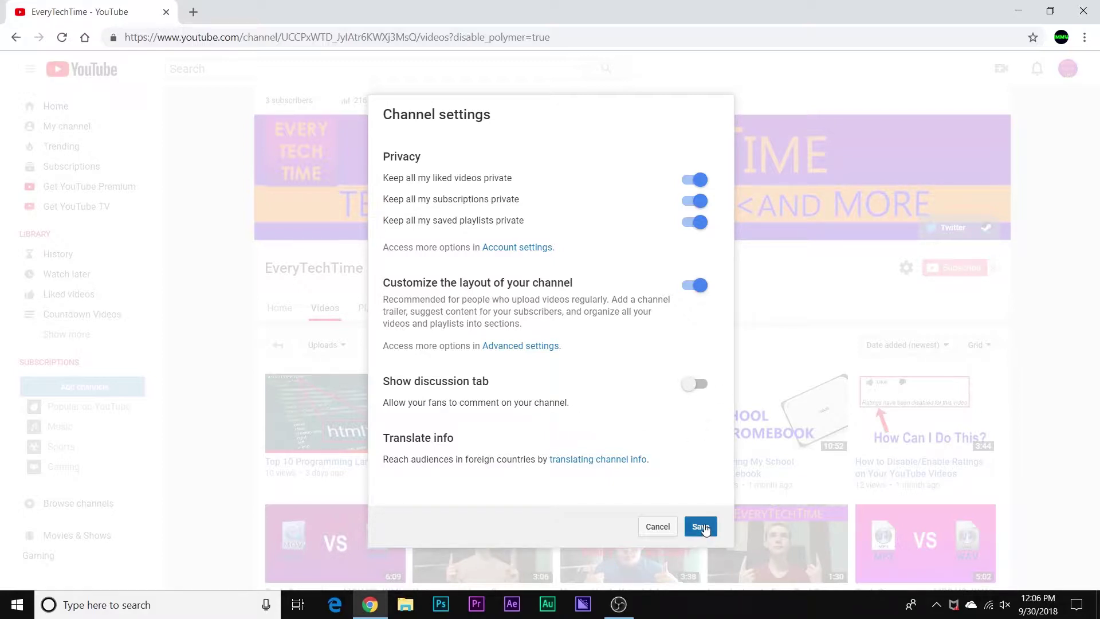
Toggle the discussion tab on and off again, then save the channel settings.
{"action": "left_click", "coordinate": [698, 385]}
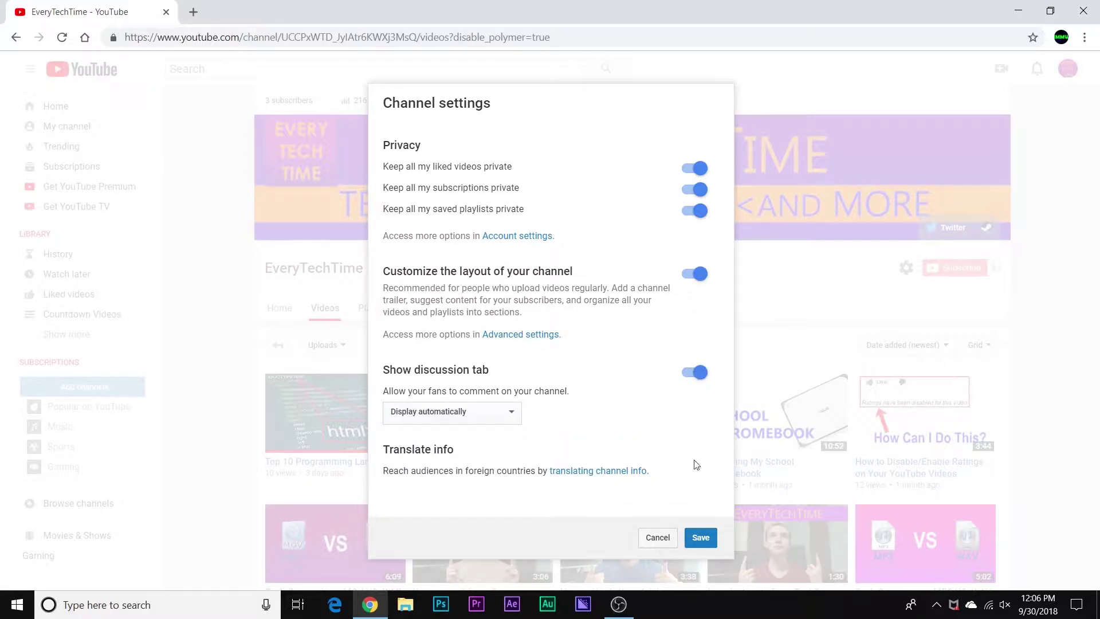
{"action": "left_click", "coordinate": [692, 376]}
{"action": "left_click", "coordinate": [702, 383]}
{"action": "left_click", "coordinate": [668, 536]}
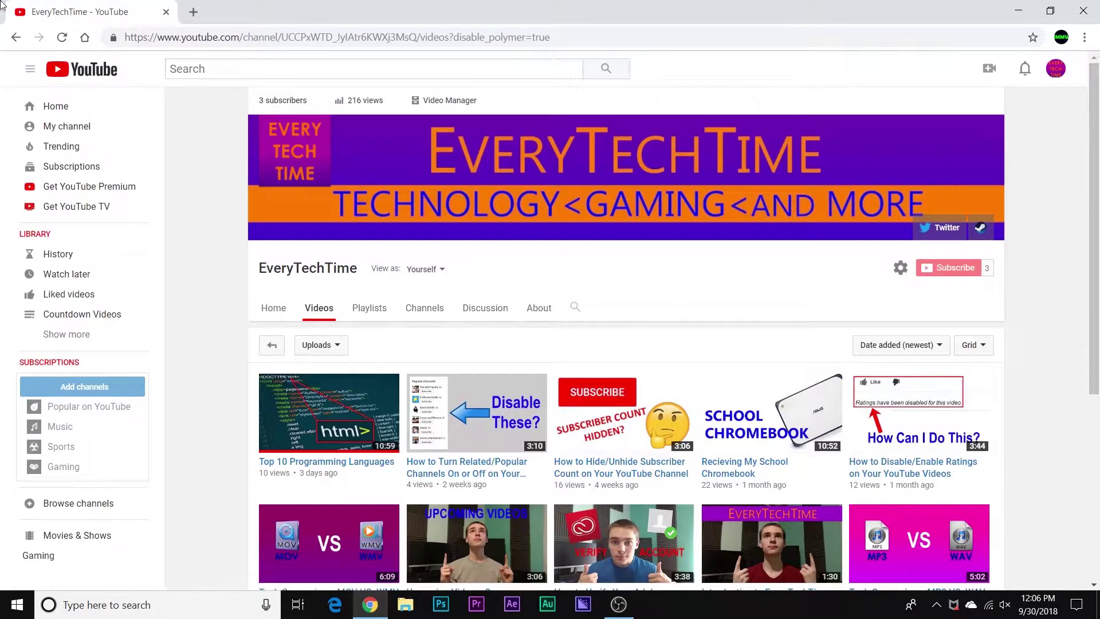
Return to the channel page and reach Creator Studio's Community comments and settings.
{"action": "left_click", "coordinate": [17, 38]}
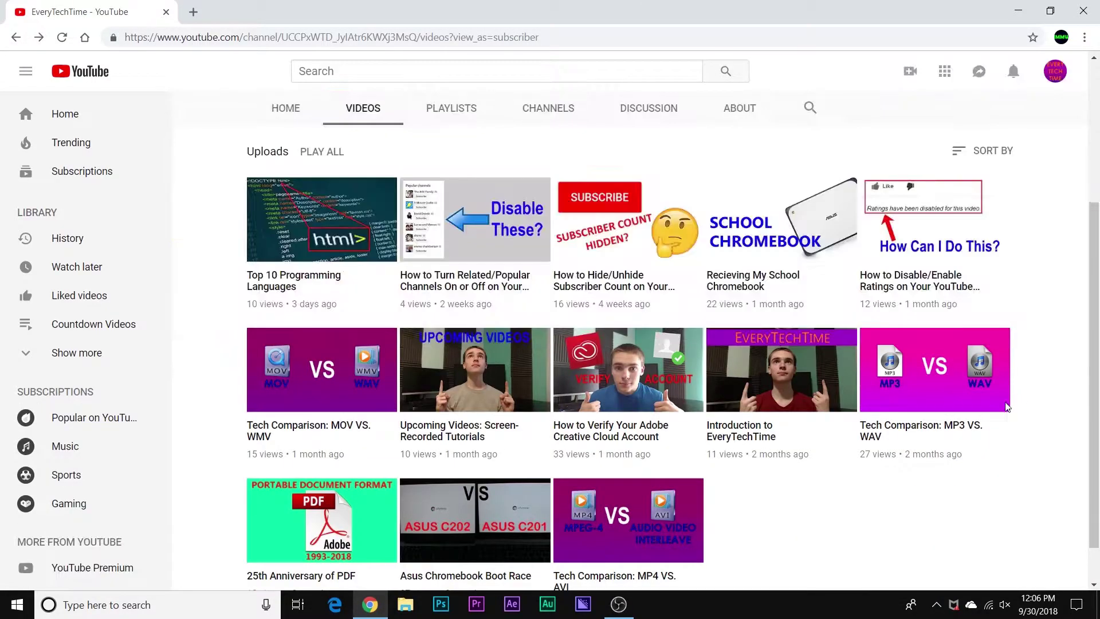
{"action": "scroll", "coordinate": [1027, 414], "scroll_direction": "up", "scroll_amount": 1}
{"action": "scroll", "coordinate": [1027, 414], "scroll_direction": "up", "scroll_amount": 2}
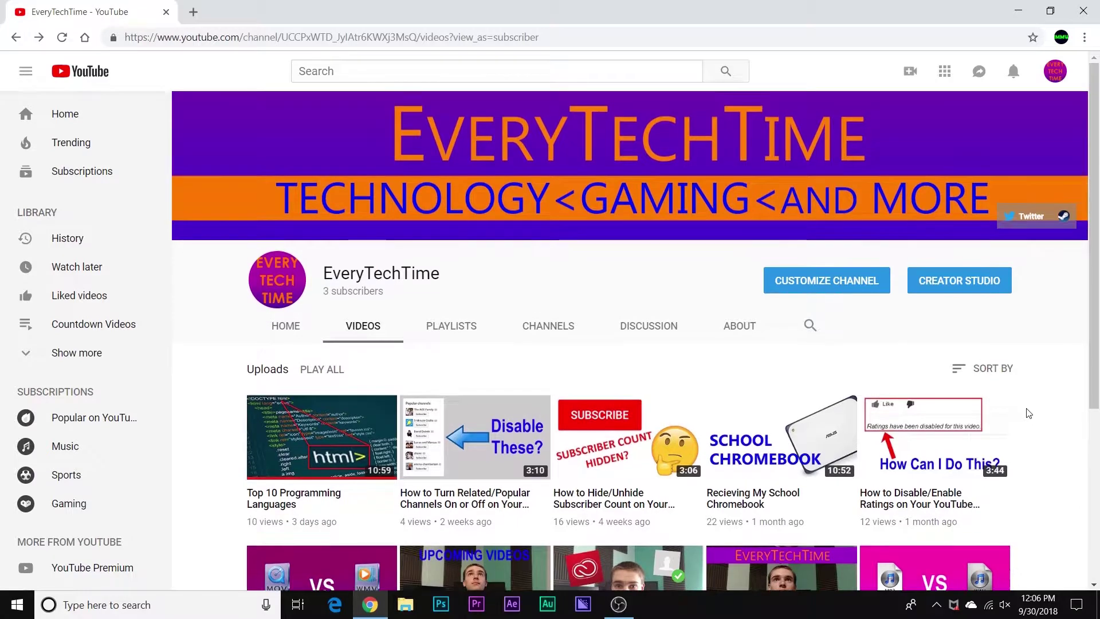
{"action": "left_click", "coordinate": [944, 287]}
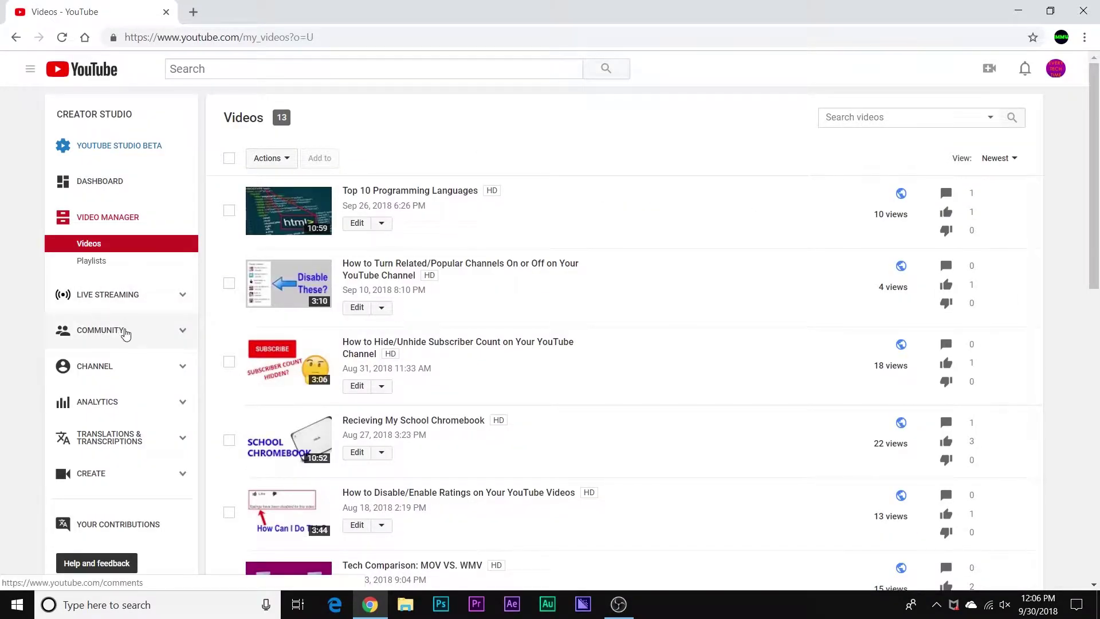
{"action": "left_click", "coordinate": [125, 334]}
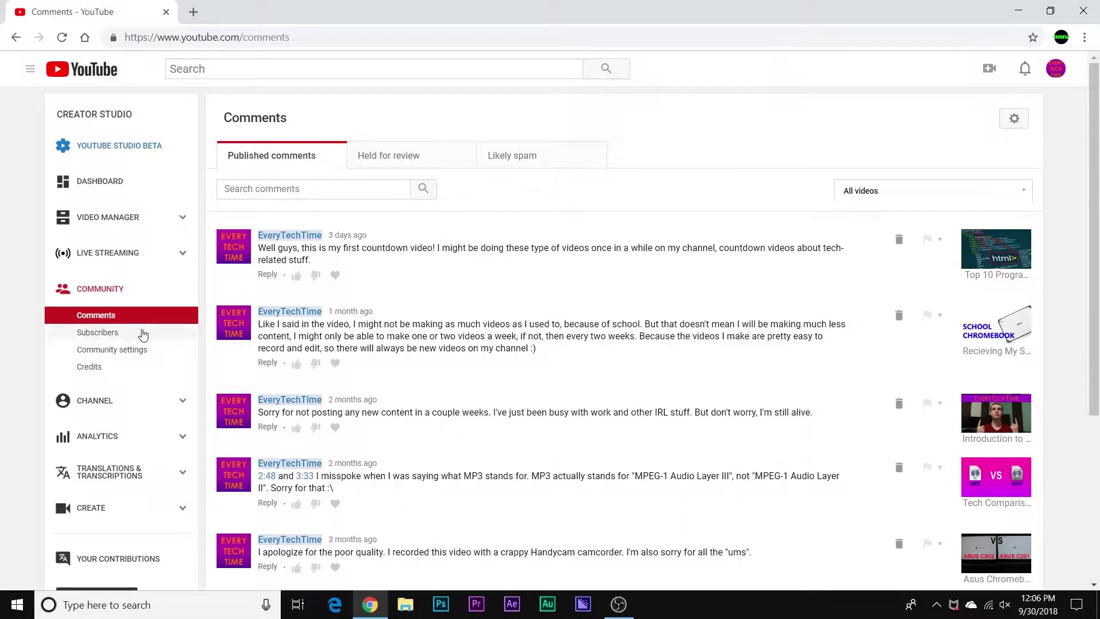
{"action": "left_click", "coordinate": [119, 353]}
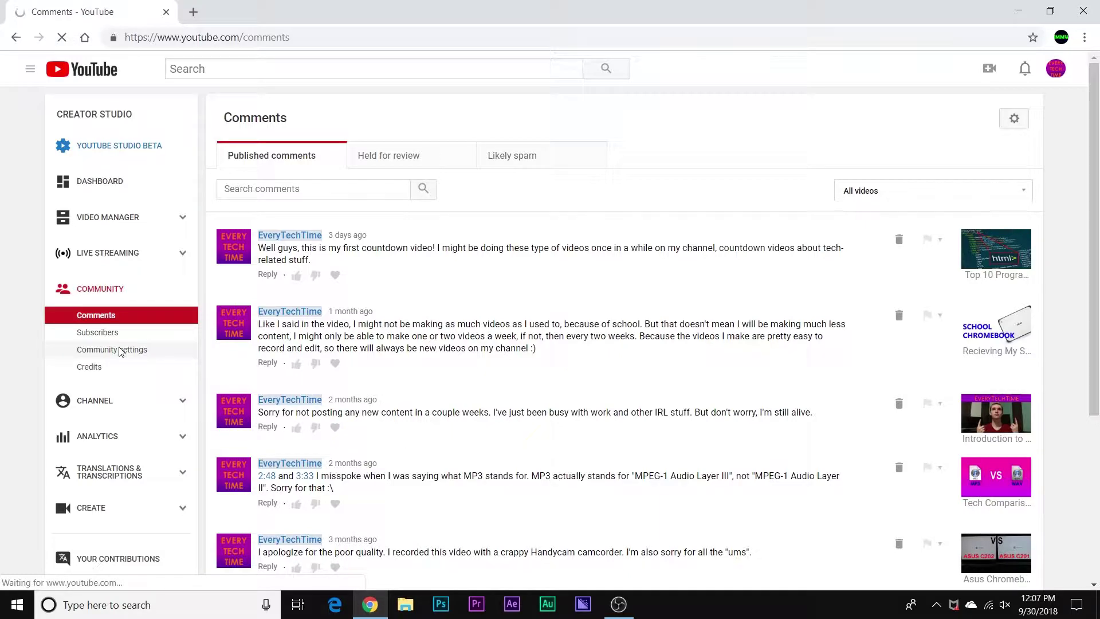
{"action": "left_click_drag", "start_coordinate": [1098, 195], "coordinate": [1097, 447]}
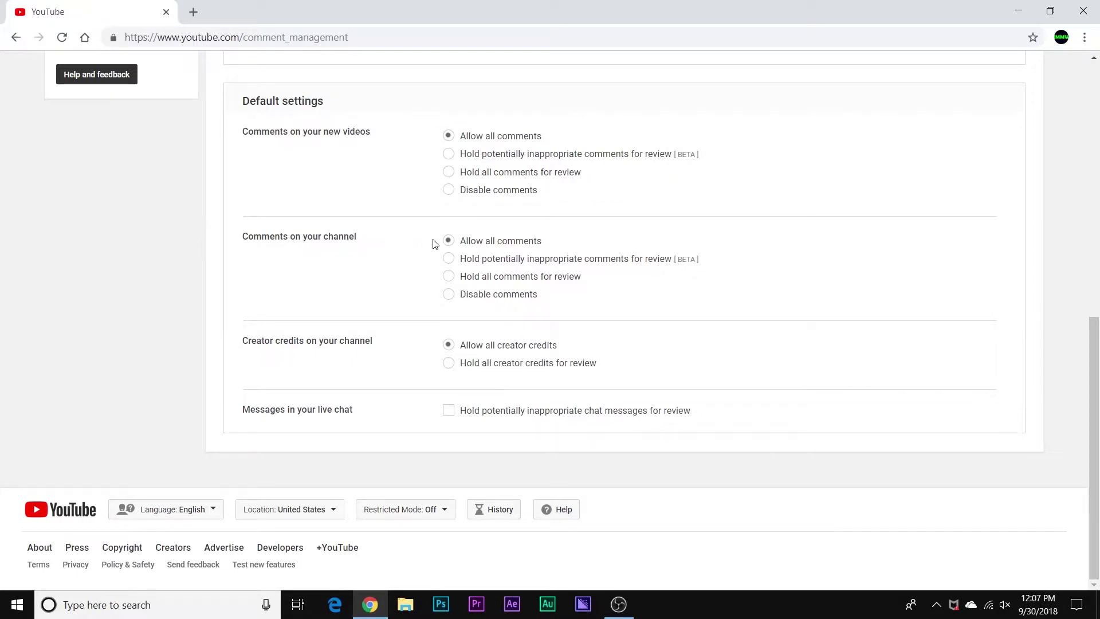
Choose Disable comments under Comments on your channel and save the community settings.
{"action": "left_click", "coordinate": [449, 295]}
{"action": "scroll", "coordinate": [810, 331], "scroll_direction": "up", "scroll_amount": 4}
{"action": "scroll", "coordinate": [811, 332], "scroll_direction": "up", "scroll_amount": 2}
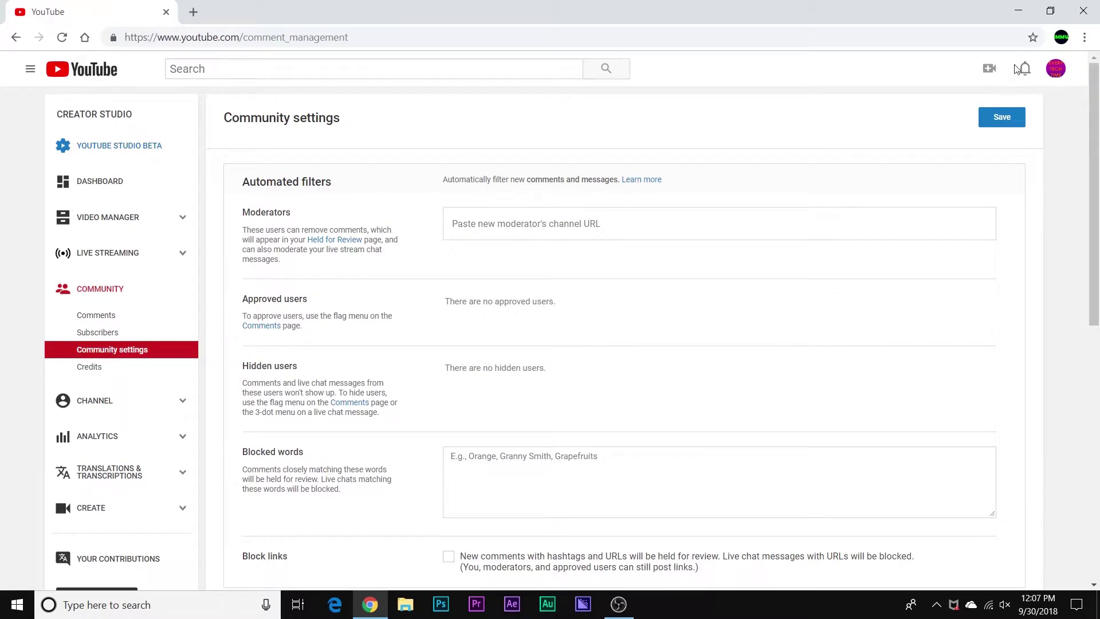
{"action": "left_click", "coordinate": [1002, 117]}
{"action": "scroll", "coordinate": [935, 293], "scroll_direction": "down", "scroll_amount": 1}
{"action": "scroll", "coordinate": [574, 381], "scroll_direction": "down", "scroll_amount": 5}
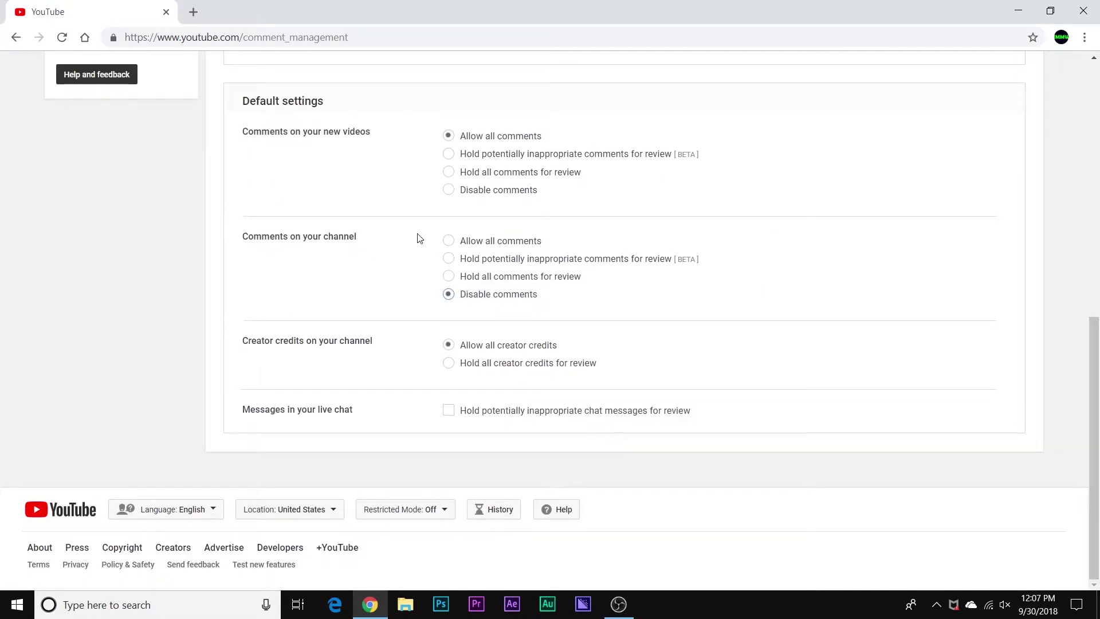
Switch channel comments back to allow all, then go back and leave without saving.
{"action": "left_click", "coordinate": [449, 241]}
{"action": "left_click", "coordinate": [15, 37]}
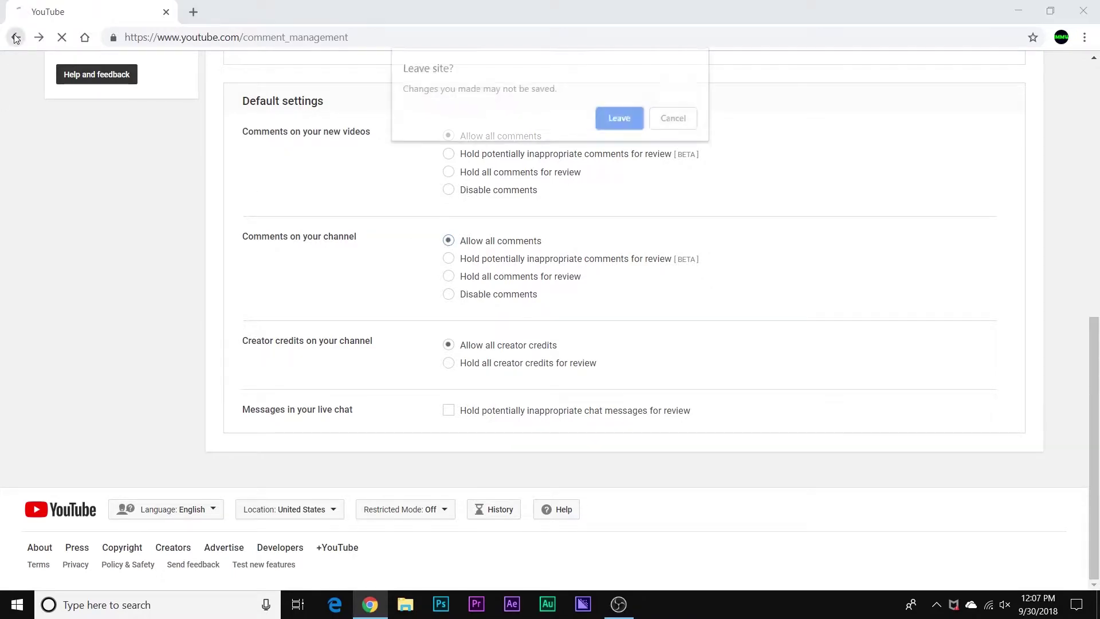
{"action": "left_click", "coordinate": [618, 121]}
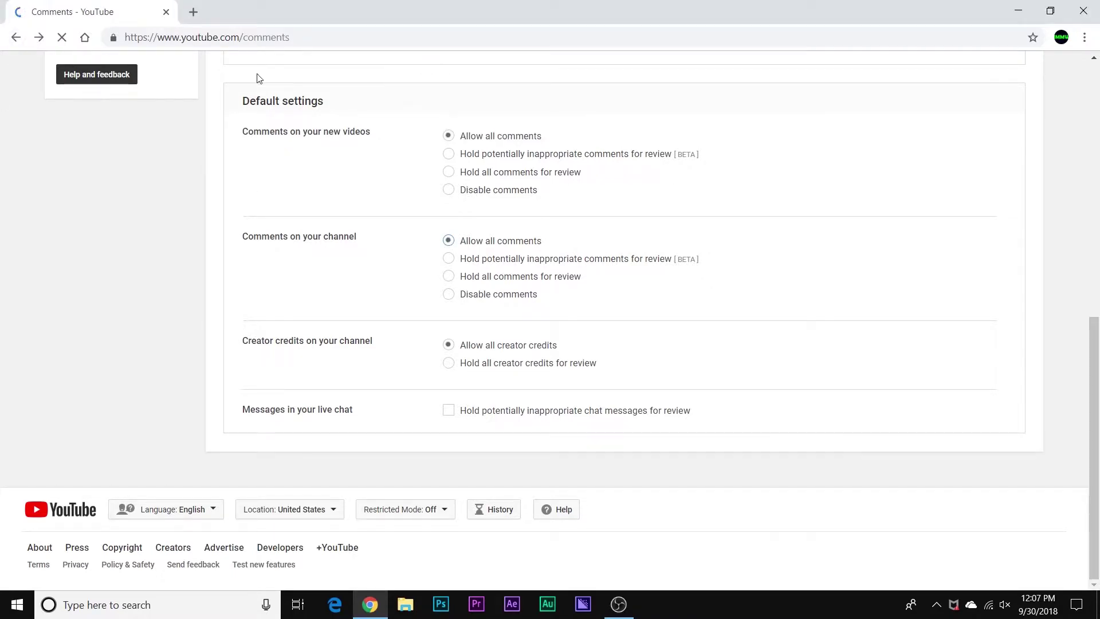
From the video list, edit the Recieving My School Chromebook video's advanced settings.
{"action": "left_click", "coordinate": [2, 46]}
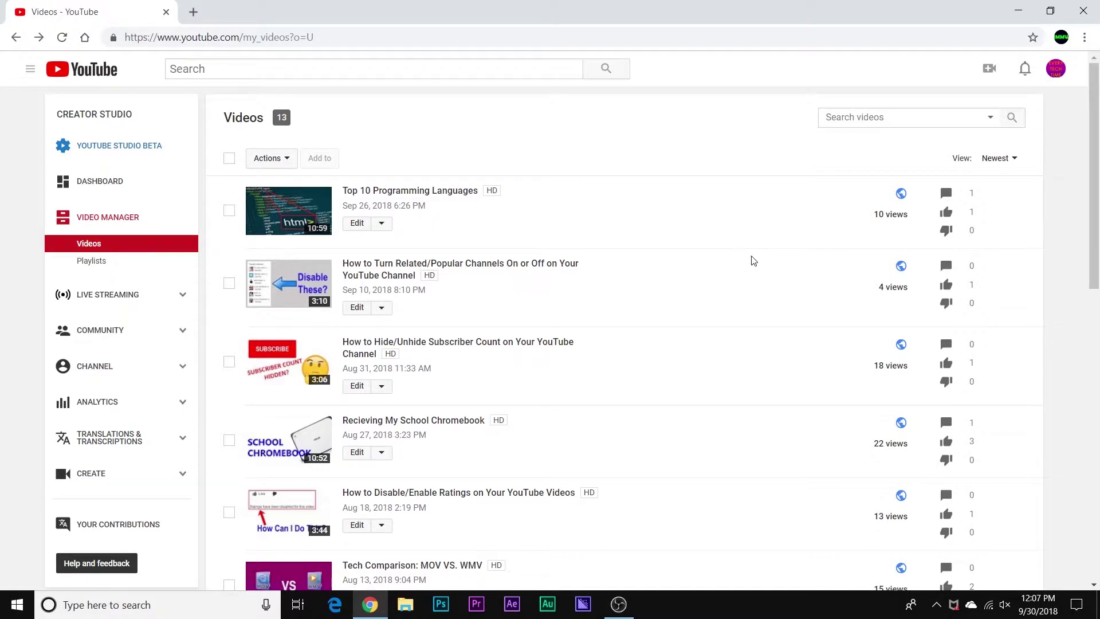
{"action": "scroll", "coordinate": [745, 265], "scroll_direction": "down", "scroll_amount": 1}
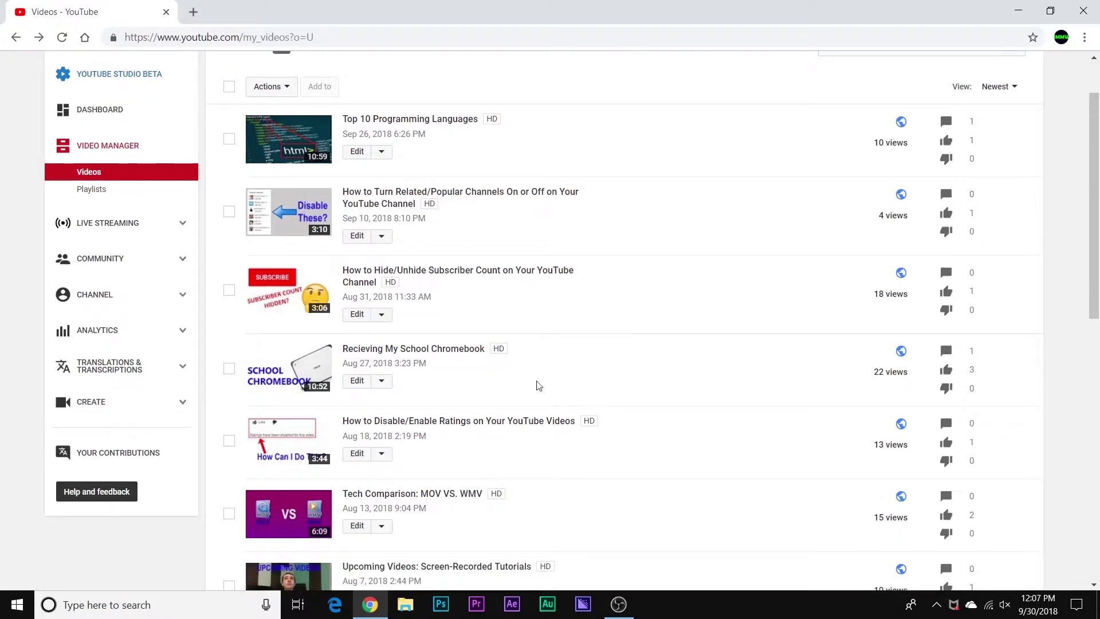
{"action": "scroll", "coordinate": [548, 447], "scroll_direction": "down", "scroll_amount": 1}
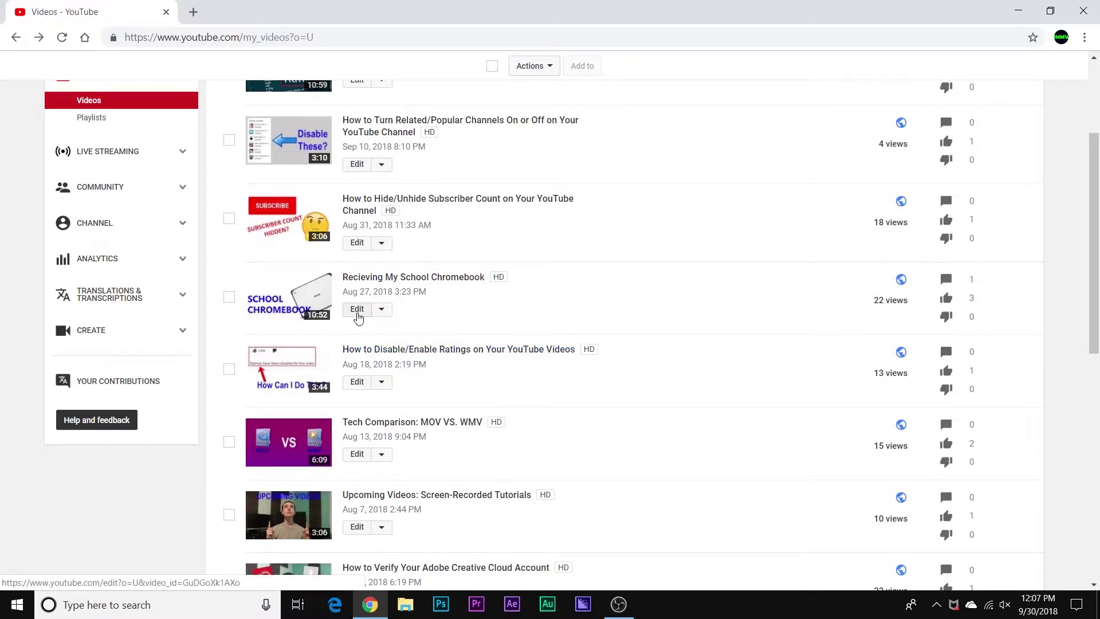
{"action": "left_click", "coordinate": [357, 309]}
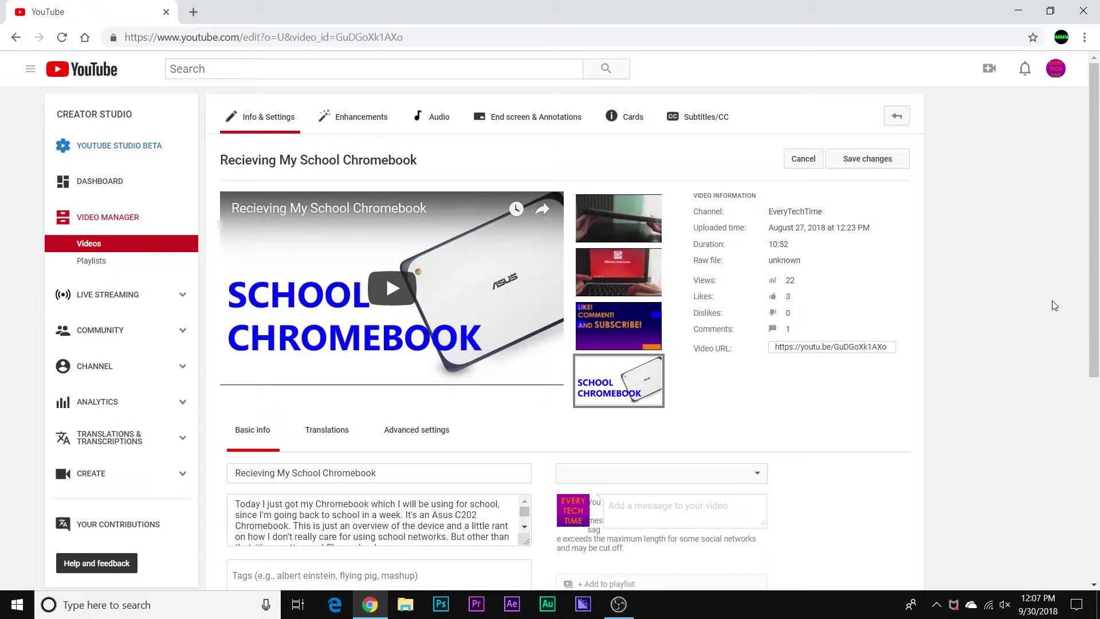
{"action": "scroll", "coordinate": [1052, 304], "scroll_direction": "down", "scroll_amount": 3}
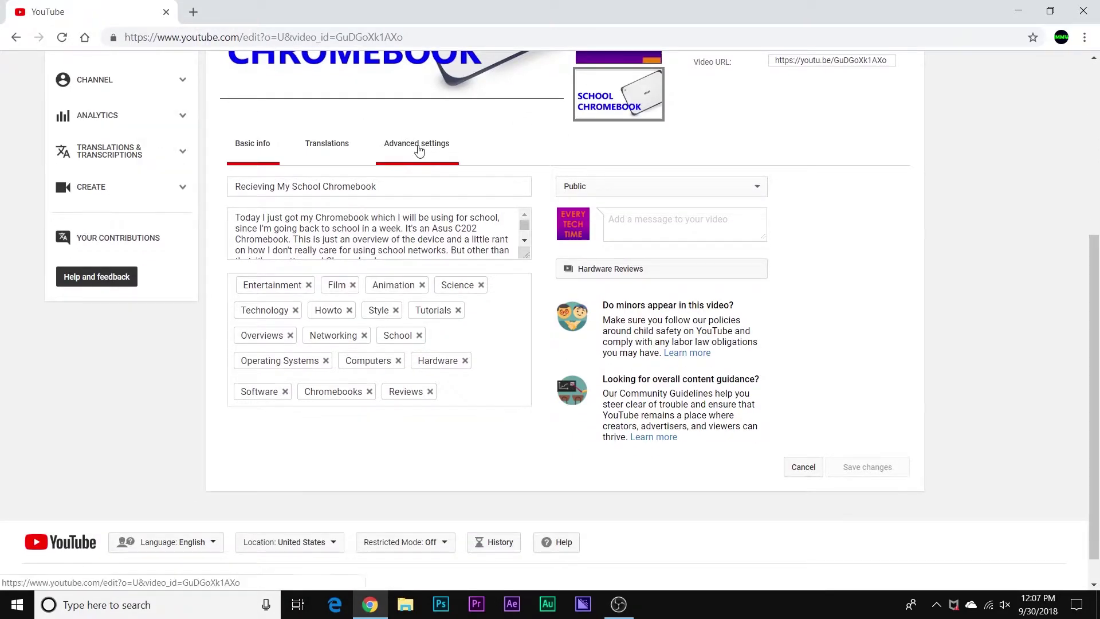
{"action": "left_click", "coordinate": [418, 151]}
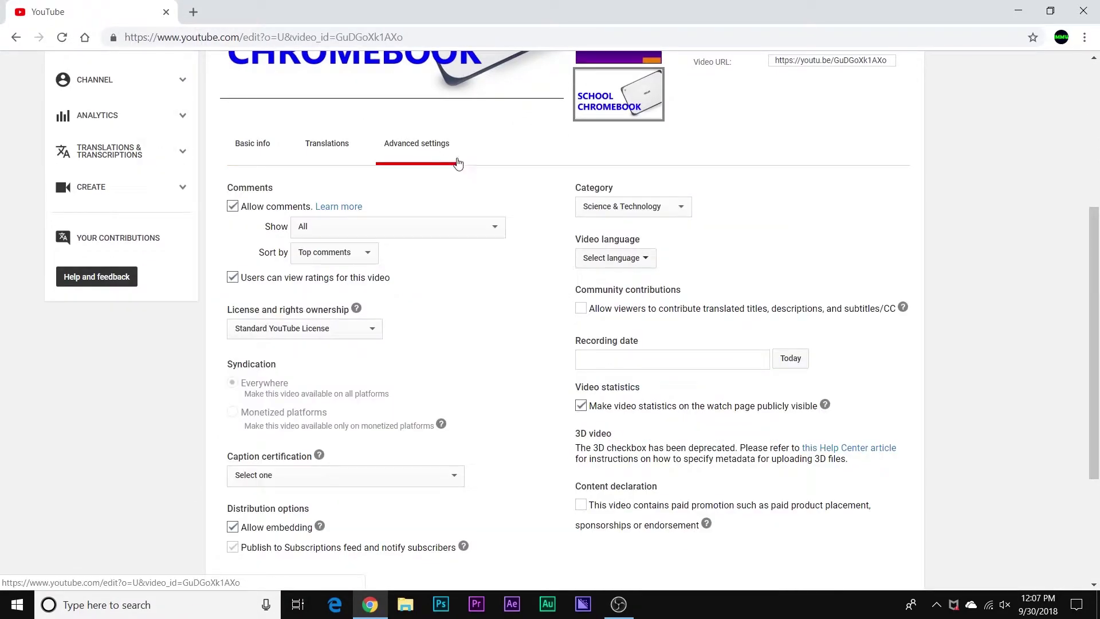
Toggle Allow comments off and on, save the video's settings and return to the list.
{"action": "left_click", "coordinate": [233, 207]}
{"action": "scroll", "coordinate": [553, 253], "scroll_direction": "down", "scroll_amount": 3}
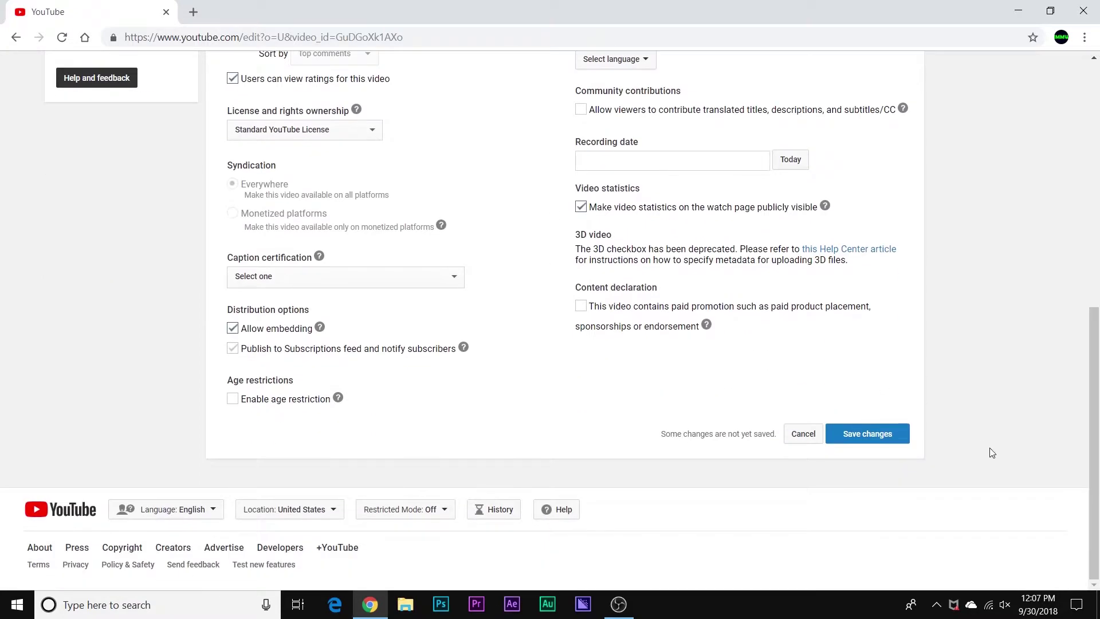
{"action": "scroll", "coordinate": [408, 267], "scroll_direction": "up", "scroll_amount": 2}
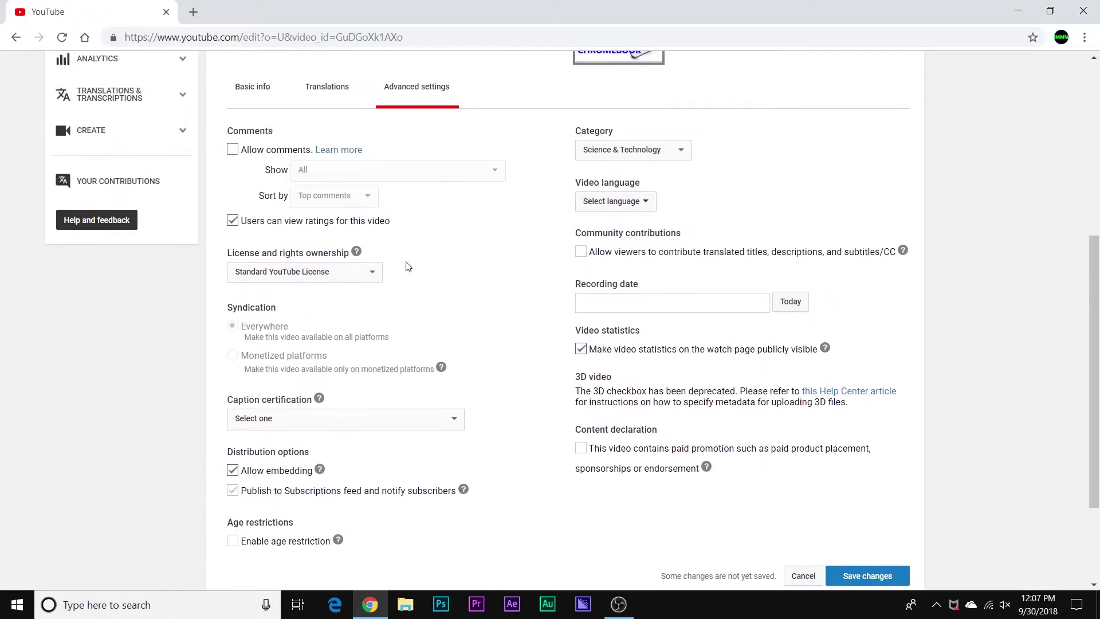
{"action": "left_click", "coordinate": [233, 151]}
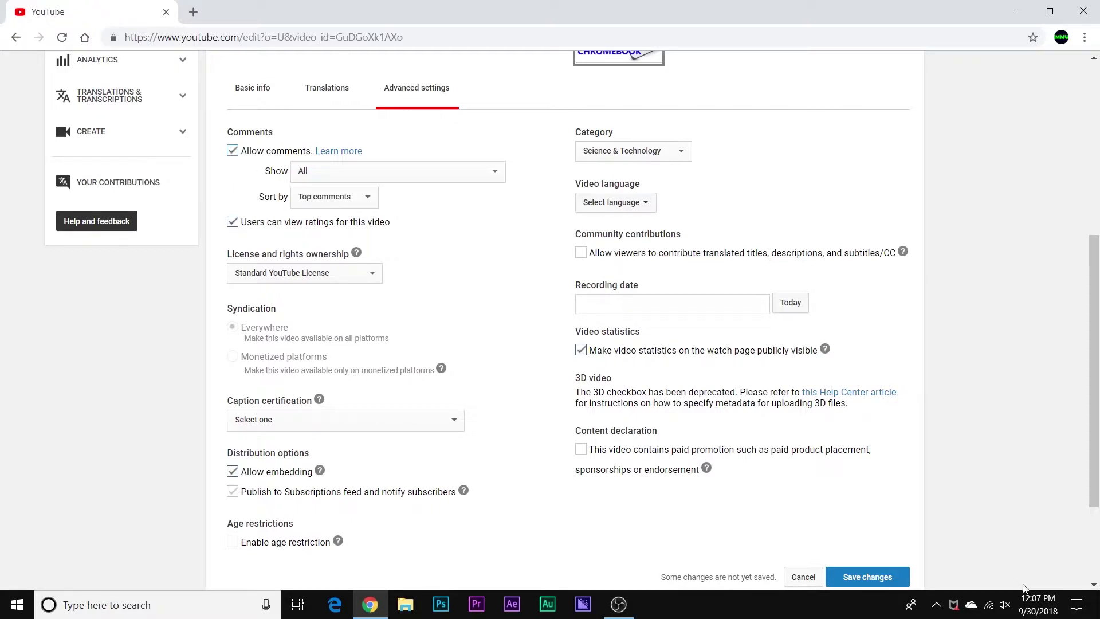
{"action": "left_click", "coordinate": [894, 578]}
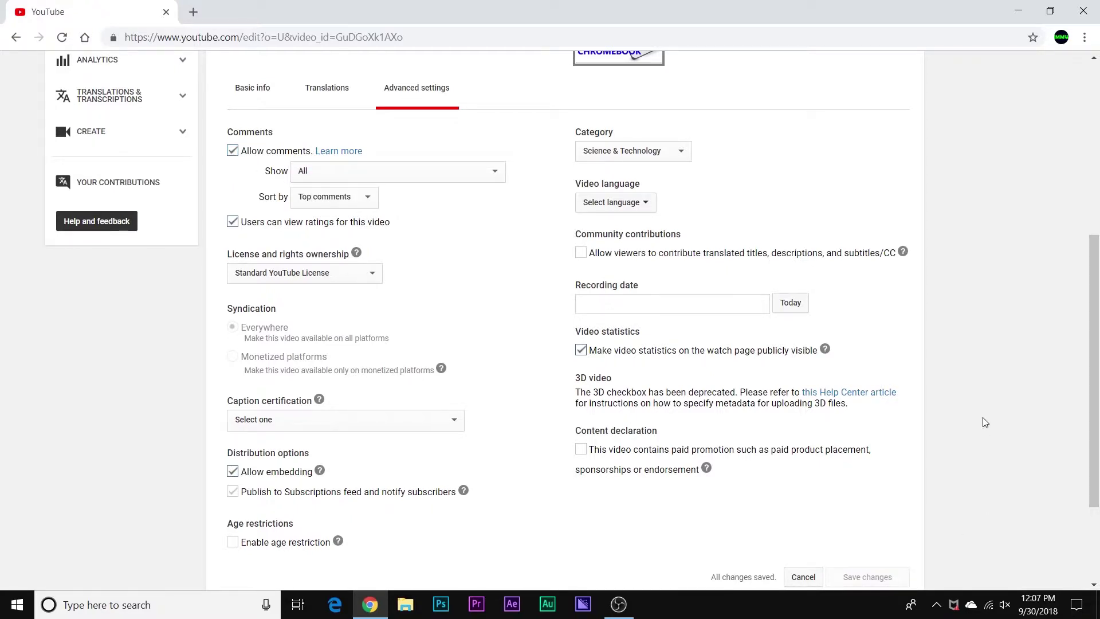
{"action": "left_click", "coordinate": [16, 37]}
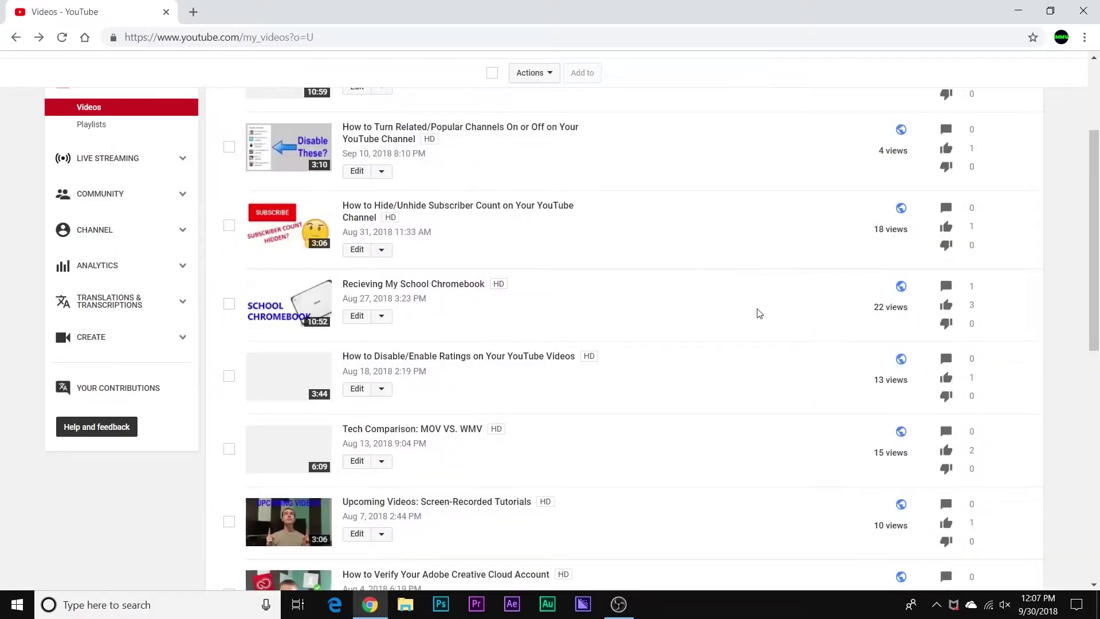
{"action": "scroll", "coordinate": [757, 314], "scroll_direction": "up", "scroll_amount": 2}
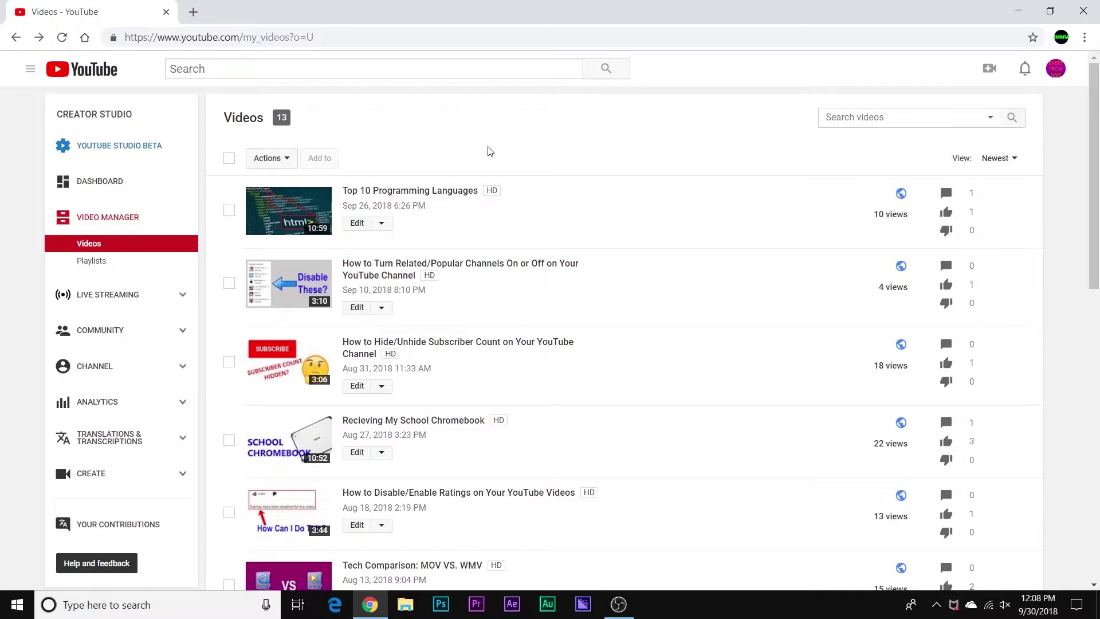
Go to the channel's Status and Features page from the Creator Studio sidebar.
{"action": "left_click", "coordinate": [121, 367]}
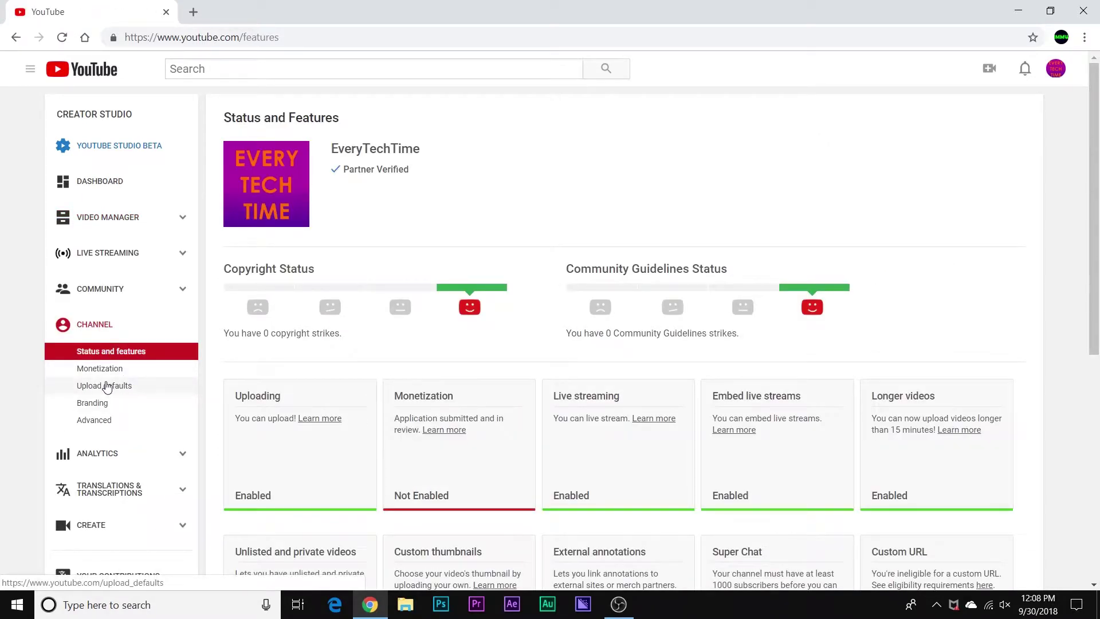
In Upload defaults, toggle Allow comments off and on, save, and go back.
{"action": "left_click", "coordinate": [110, 389]}
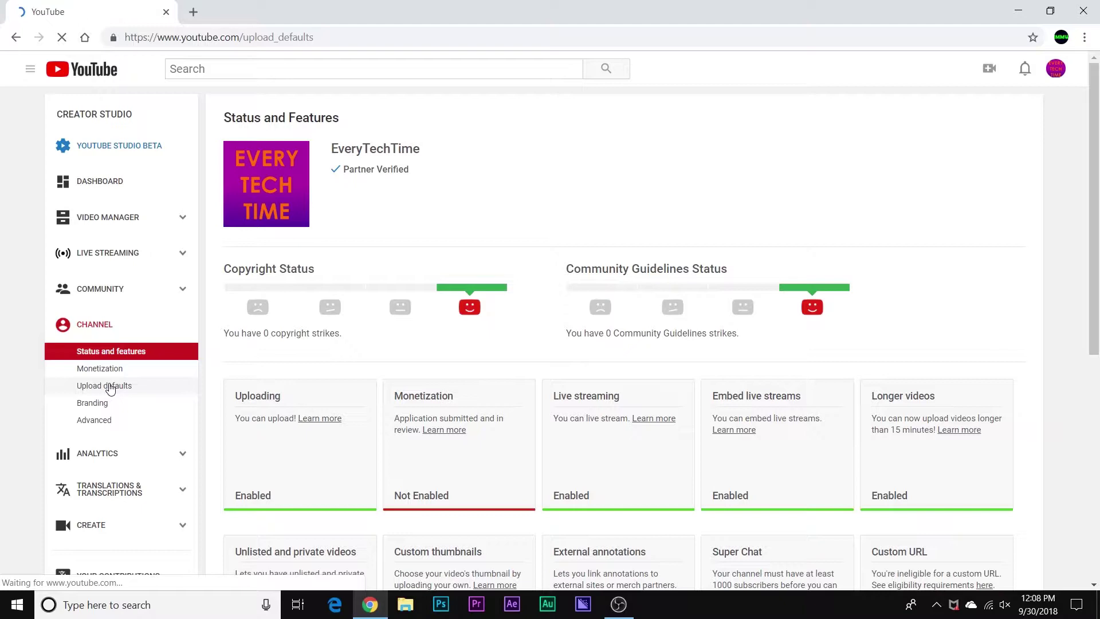
{"action": "scroll", "coordinate": [883, 411], "scroll_direction": "down", "scroll_amount": 3}
{"action": "scroll", "coordinate": [883, 411], "scroll_direction": "down", "scroll_amount": 2}
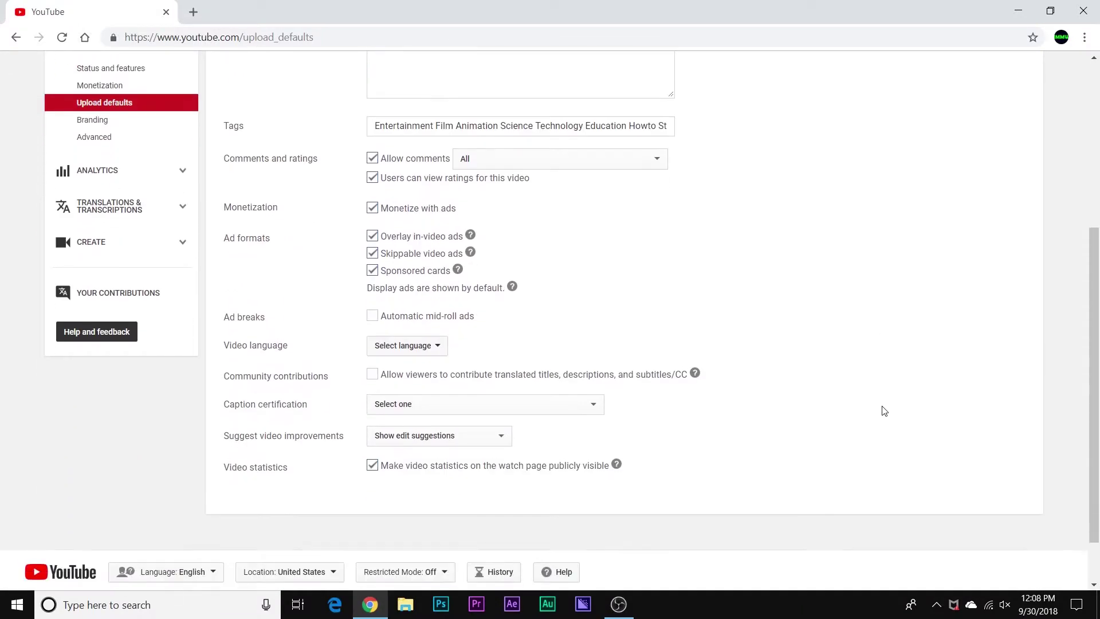
{"action": "scroll", "coordinate": [830, 313], "scroll_direction": "up", "scroll_amount": 4}
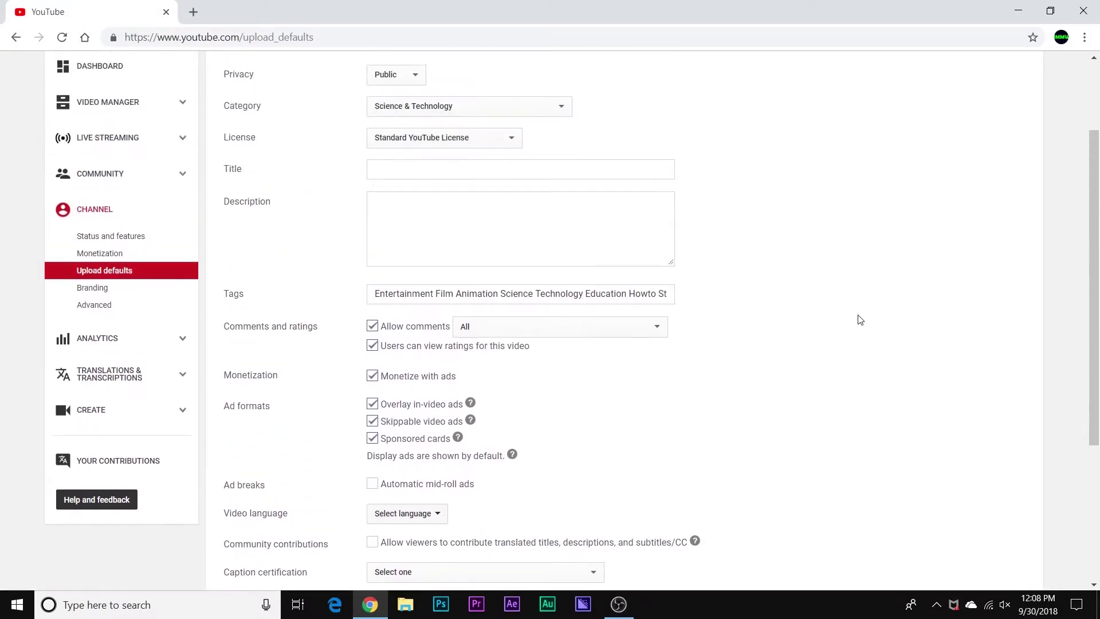
{"action": "scroll", "coordinate": [861, 319], "scroll_direction": "up", "scroll_amount": 1}
{"action": "left_click", "coordinate": [373, 372]}
{"action": "scroll", "coordinate": [828, 361], "scroll_direction": "up", "scroll_amount": 2}
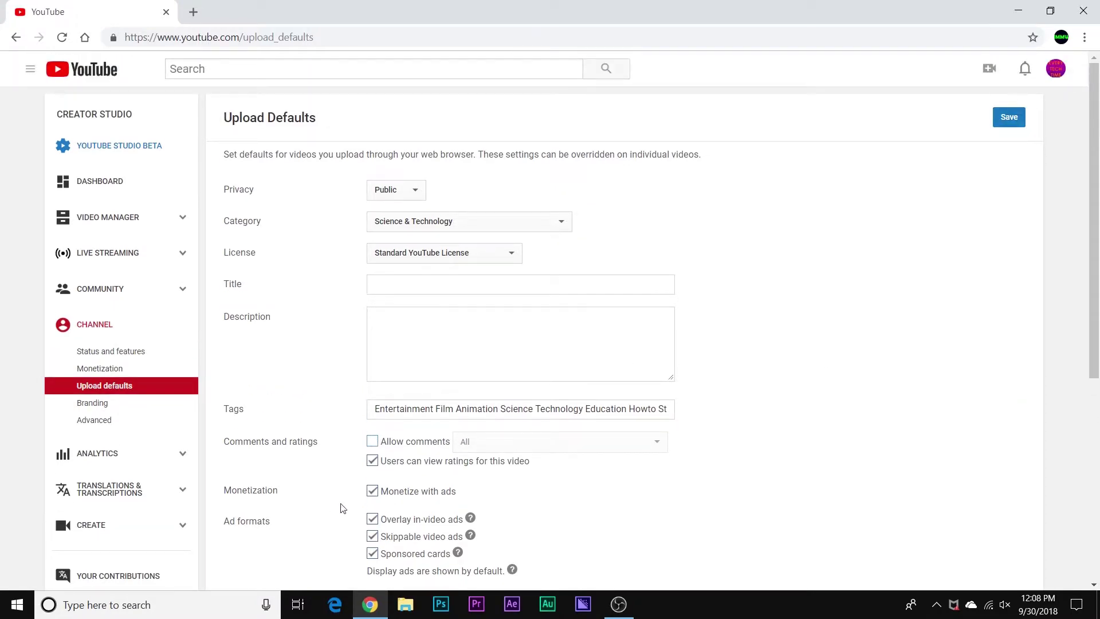
{"action": "left_click", "coordinate": [372, 443]}
{"action": "left_click", "coordinate": [1006, 124]}
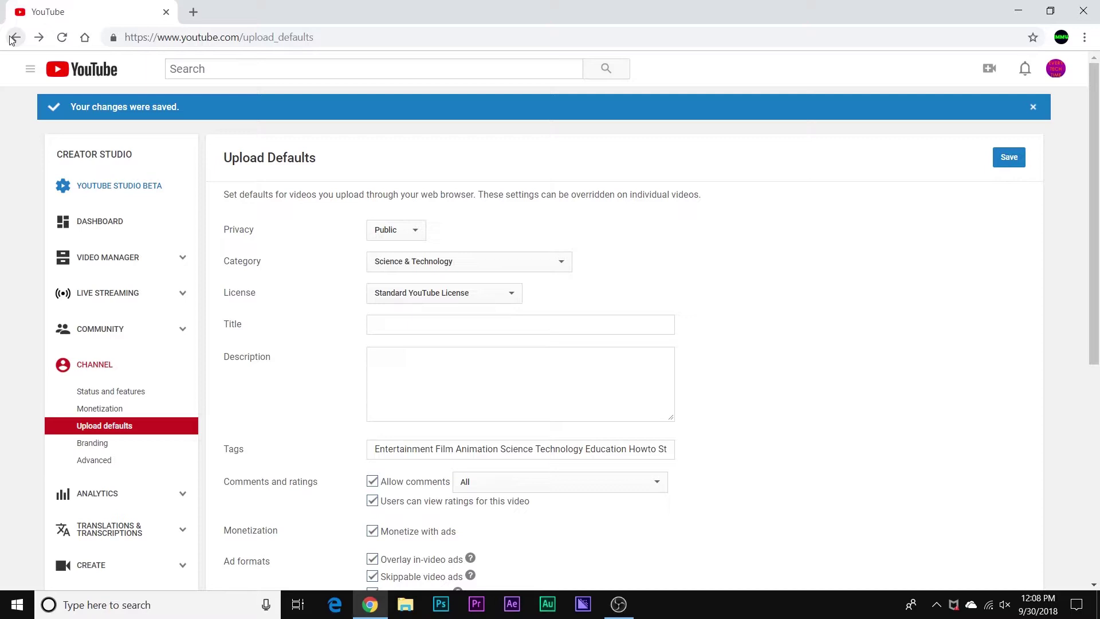
{"action": "left_click", "coordinate": [15, 39]}
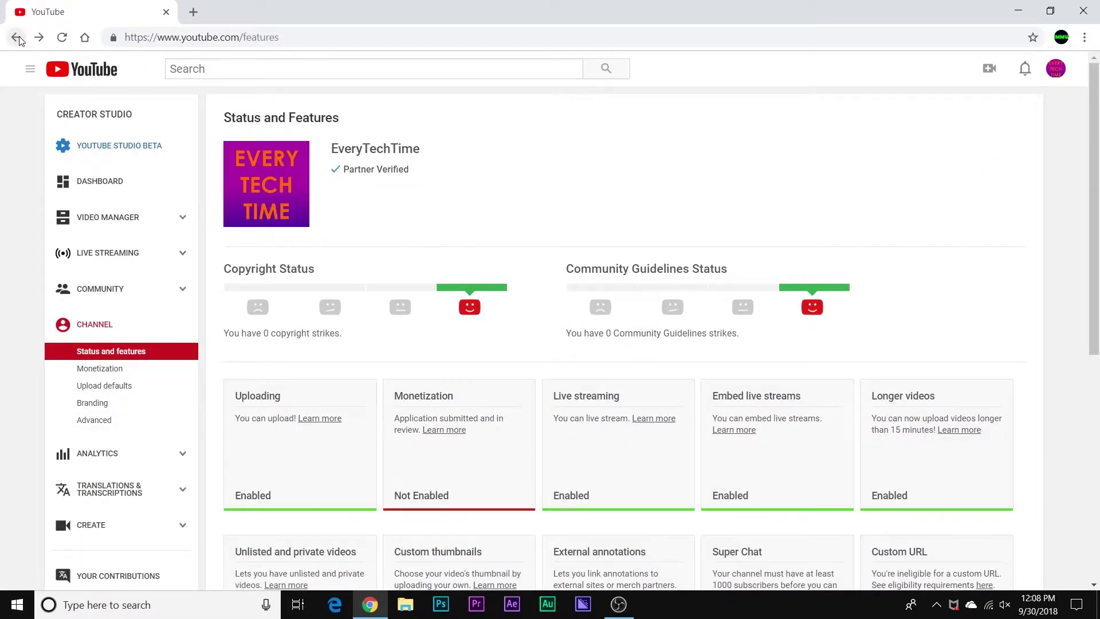
Go back and reach the Community settings page again.
{"action": "left_click", "coordinate": [15, 38]}
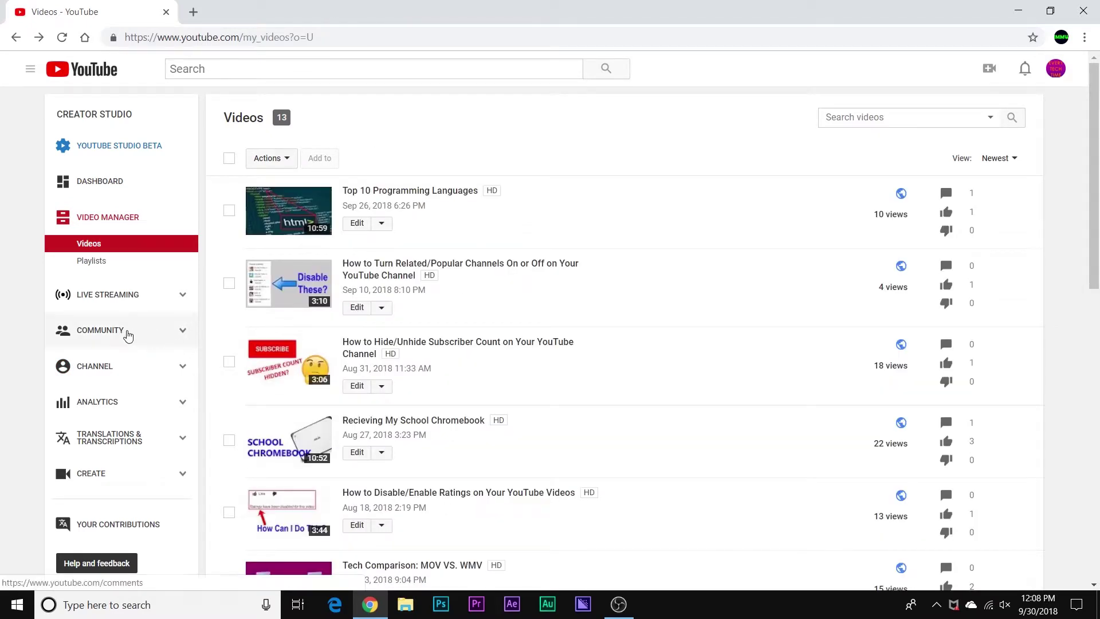
{"action": "left_click", "coordinate": [128, 335]}
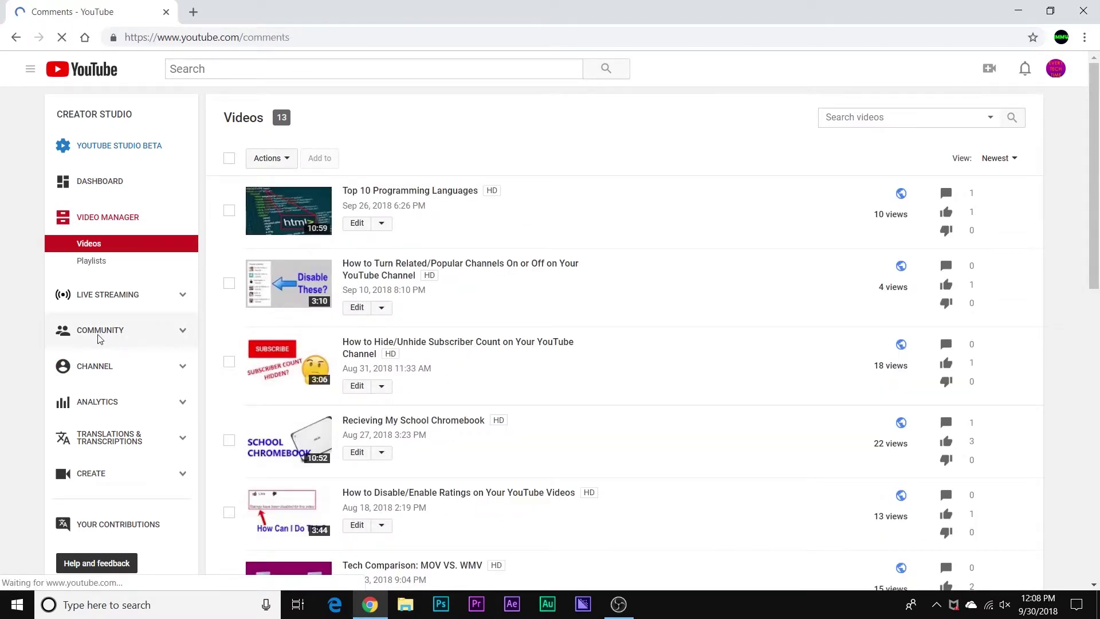
{"action": "left_click", "coordinate": [111, 355]}
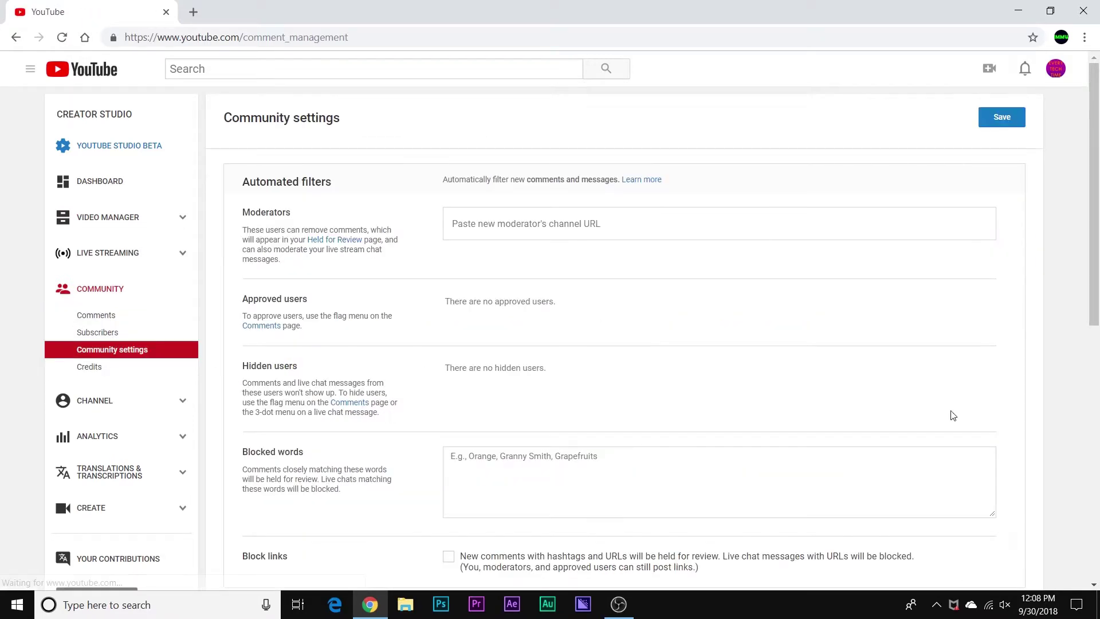
{"action": "left_click_drag", "start_coordinate": [1098, 132], "coordinate": [1098, 326]}
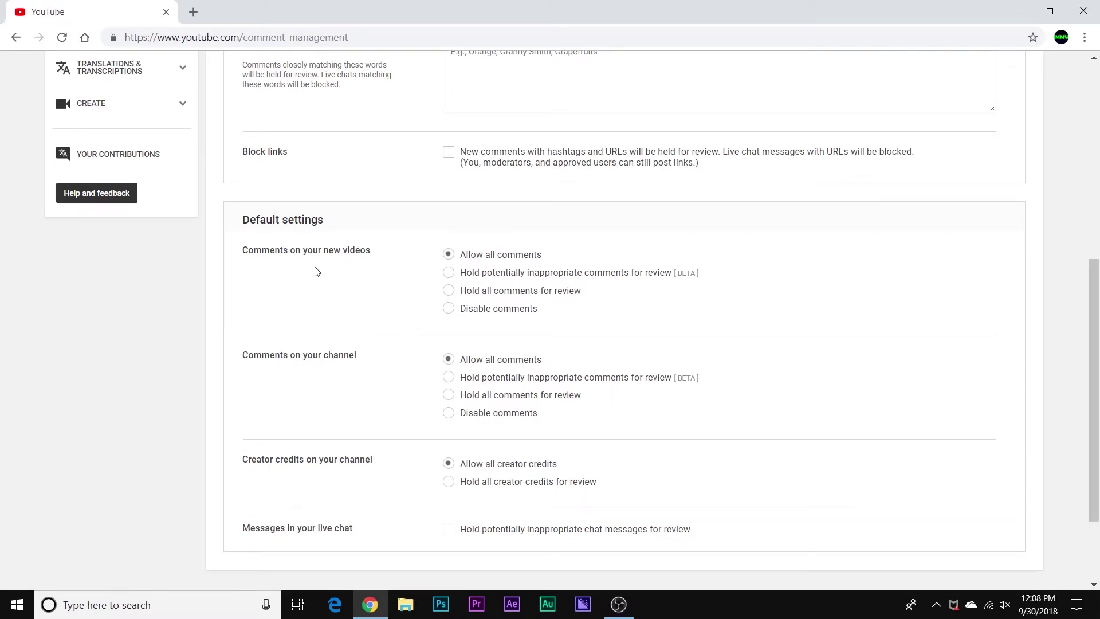
Disable comments on new videos and save, re-allow them, then leave without saving.
{"action": "left_click", "coordinate": [448, 307]}
{"action": "scroll", "coordinate": [737, 346], "scroll_direction": "up", "scroll_amount": 5}
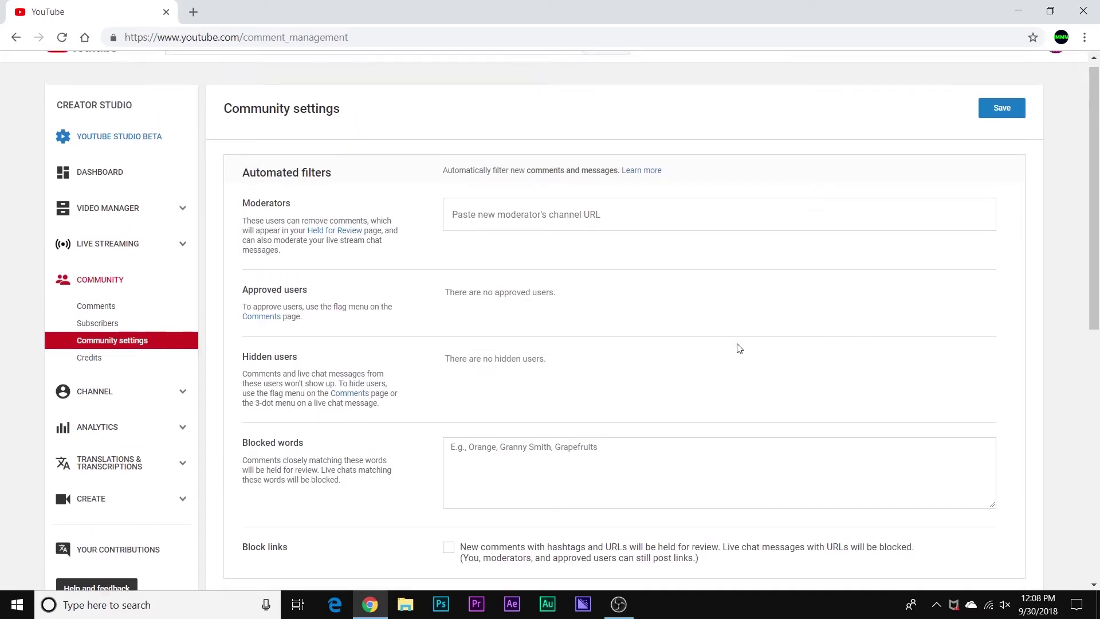
{"action": "left_click", "coordinate": [998, 119]}
{"action": "scroll", "coordinate": [783, 400], "scroll_direction": "down", "scroll_amount": 3}
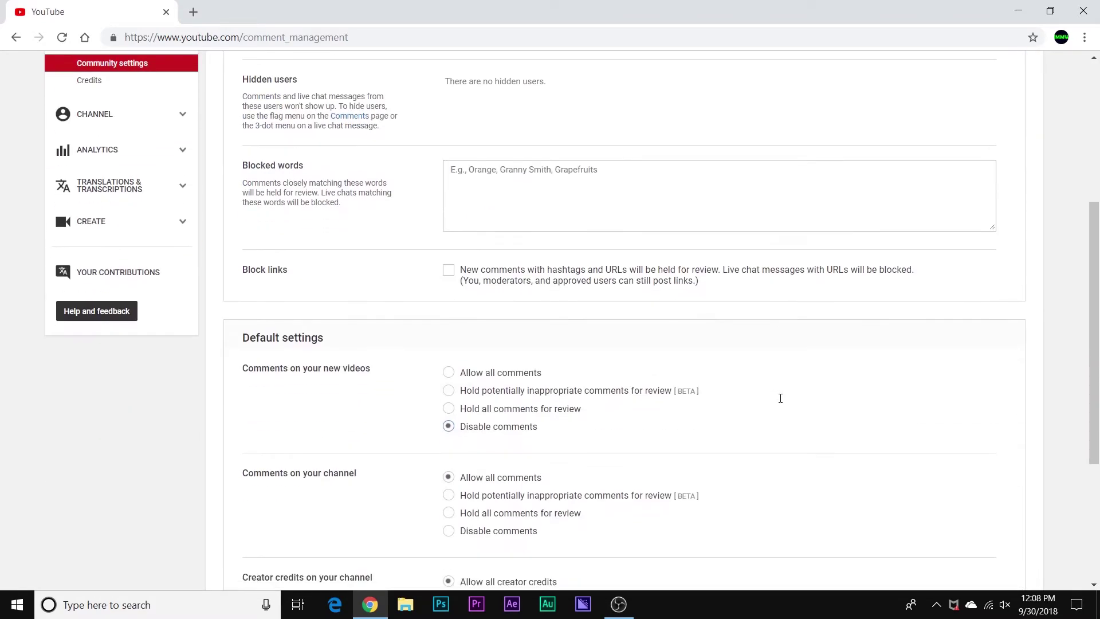
{"action": "left_click", "coordinate": [453, 379]}
{"action": "scroll", "coordinate": [658, 359], "scroll_direction": "up", "scroll_amount": 5}
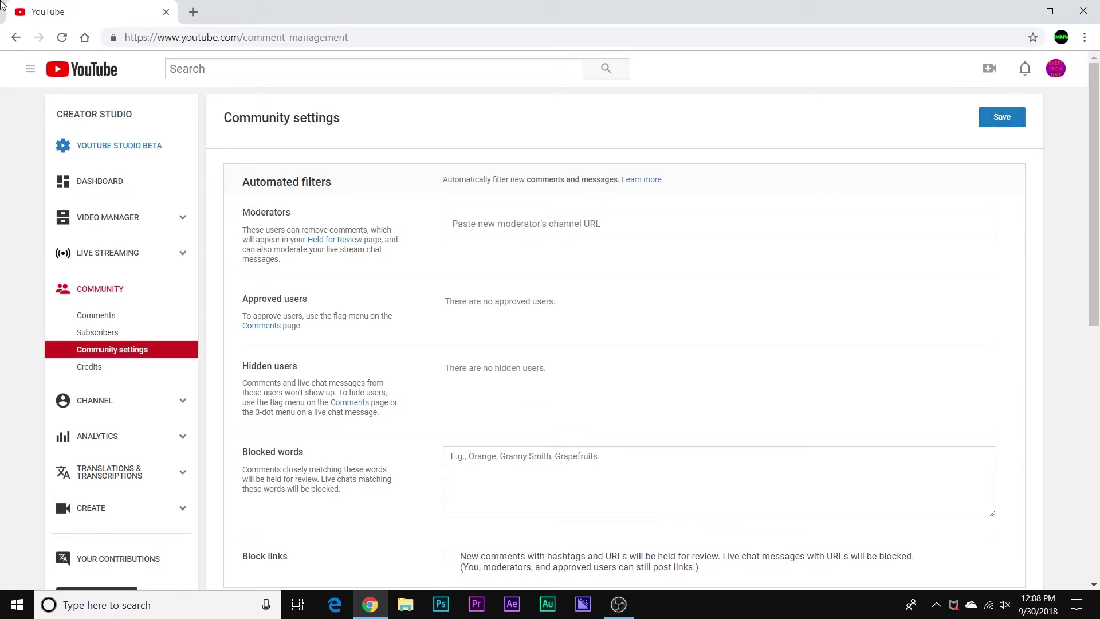
{"action": "left_click", "coordinate": [16, 38]}
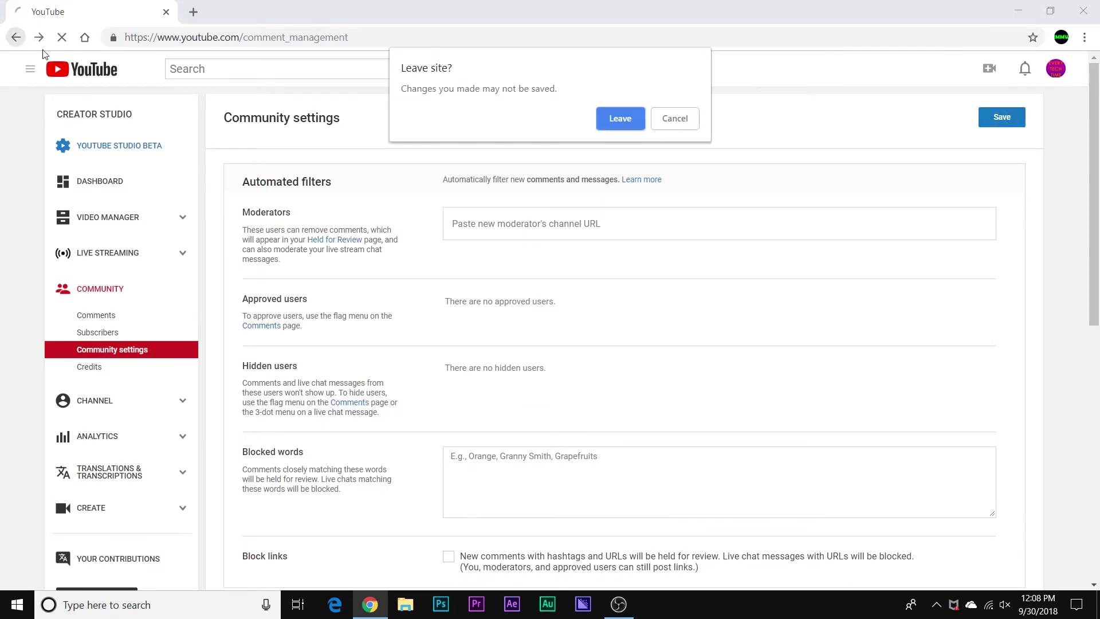
{"action": "left_click", "coordinate": [622, 123]}
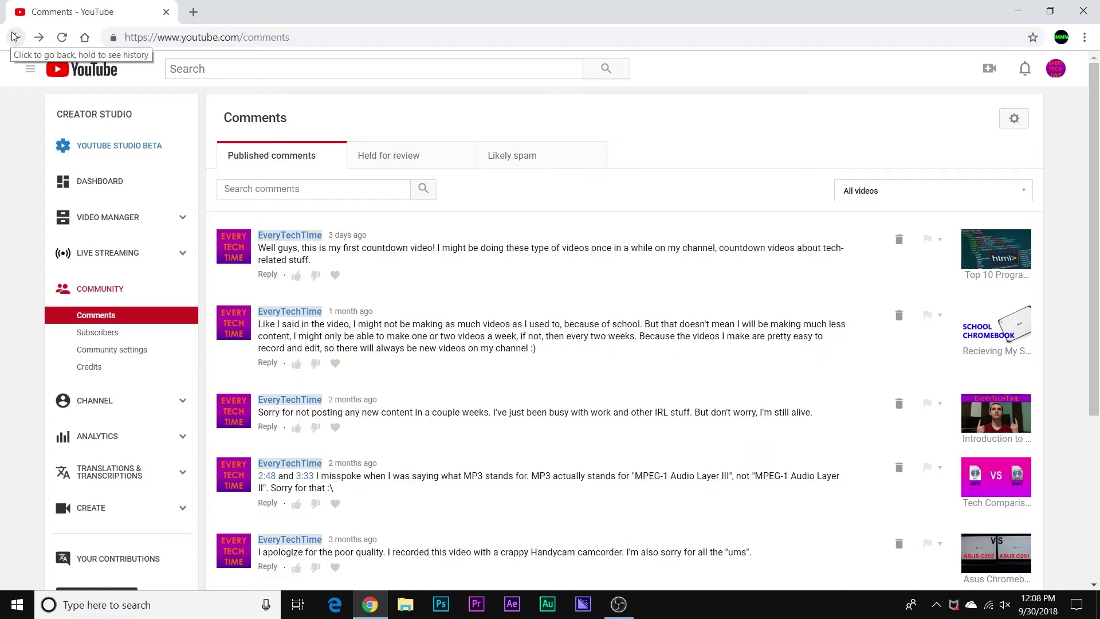
Go back to the Video Manager list of the channel's 13 uploaded videos.
{"action": "left_click", "coordinate": [15, 39]}
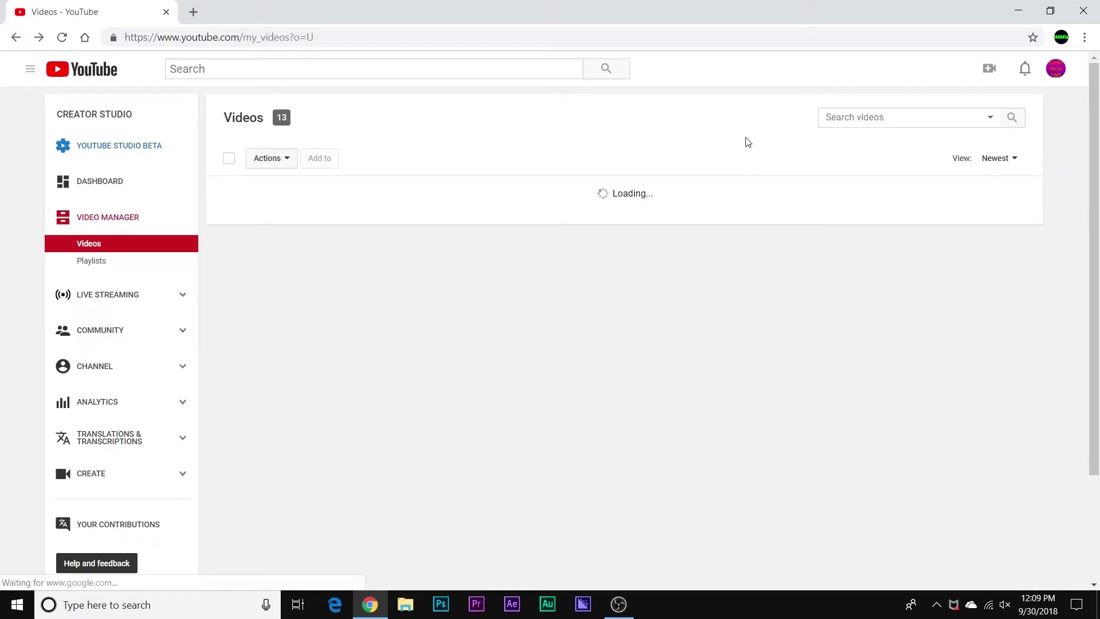